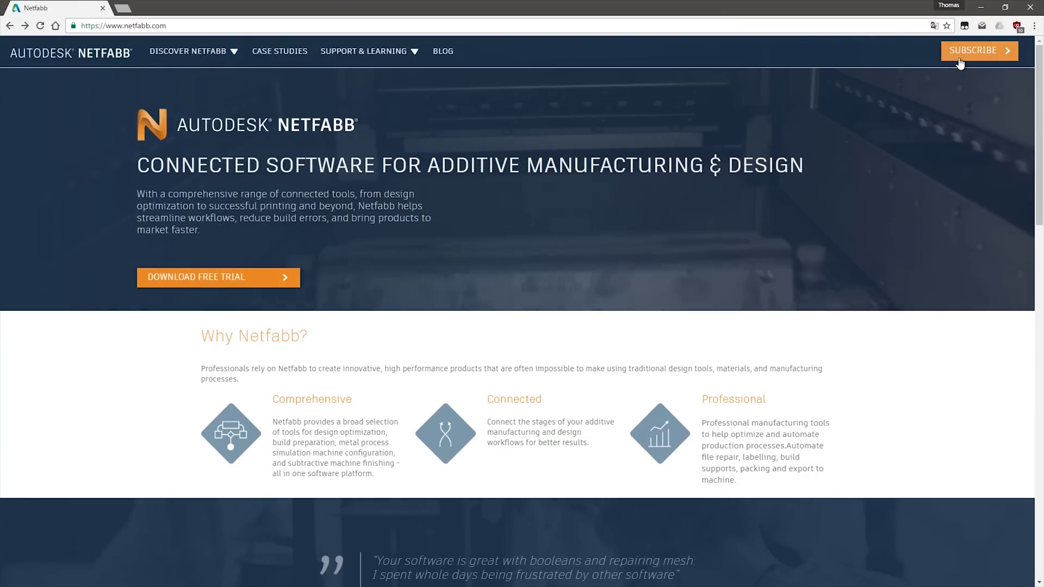
- Go from the Netfabb product comparison page to the Netfabb blog listing
left_click(977, 50)
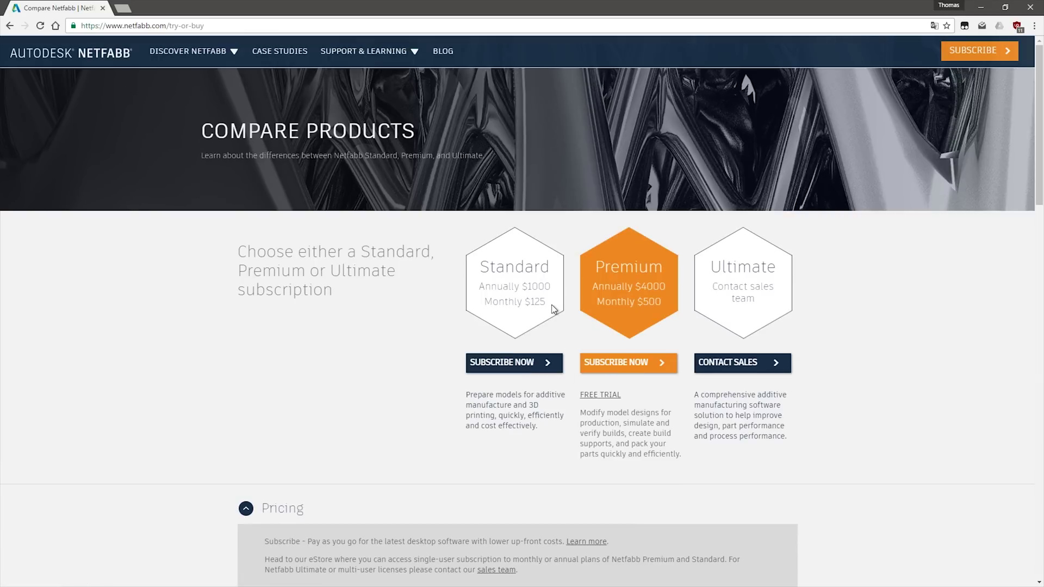
left_click(440, 52)
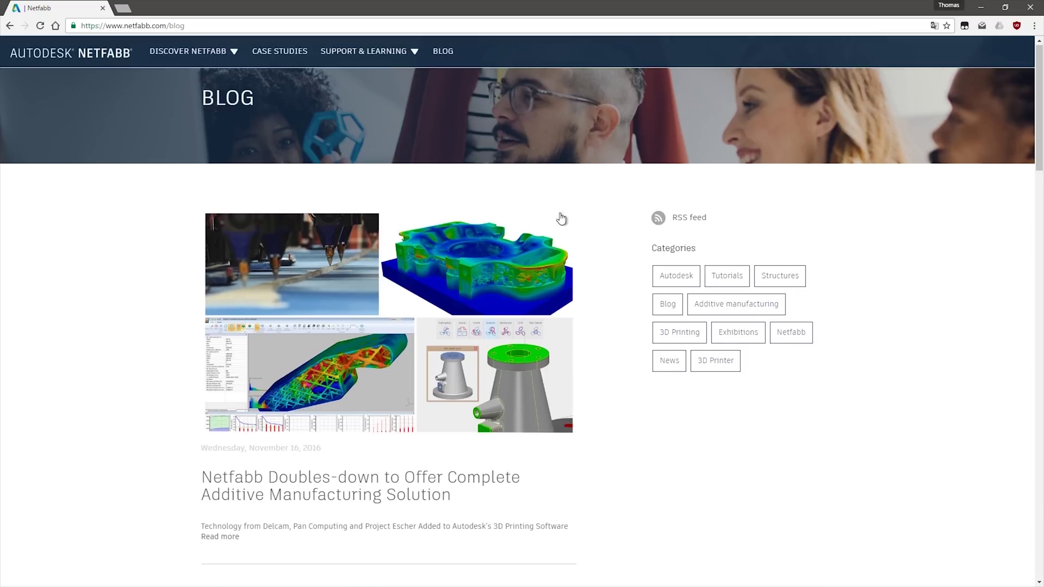
scroll(561, 220, "down", 20)
scroll(561, 220, "up", 6)
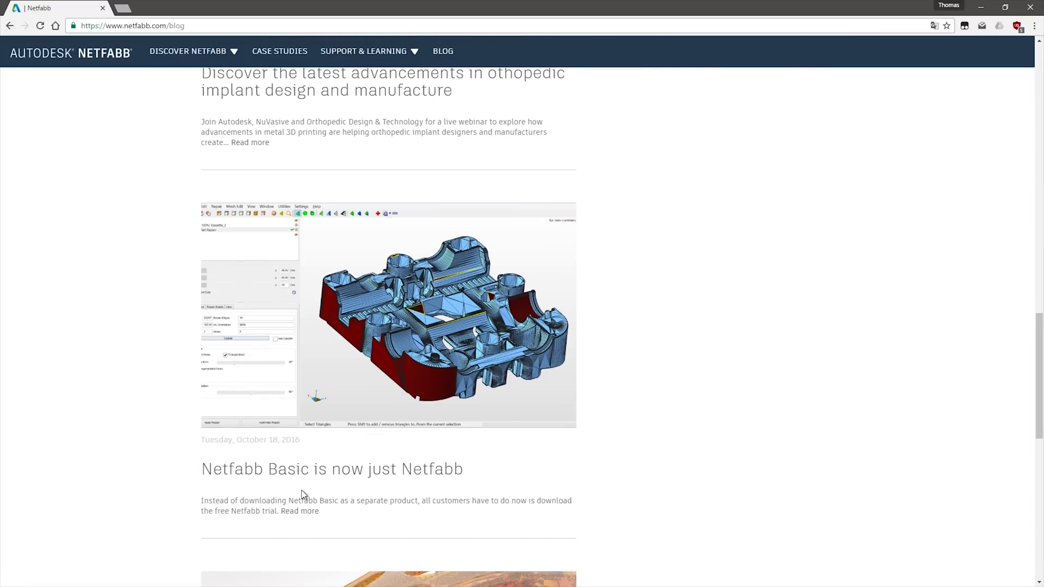
- Open and read through the 'Netfabb Basic is now just Netfabb' blog post
left_click(311, 478)
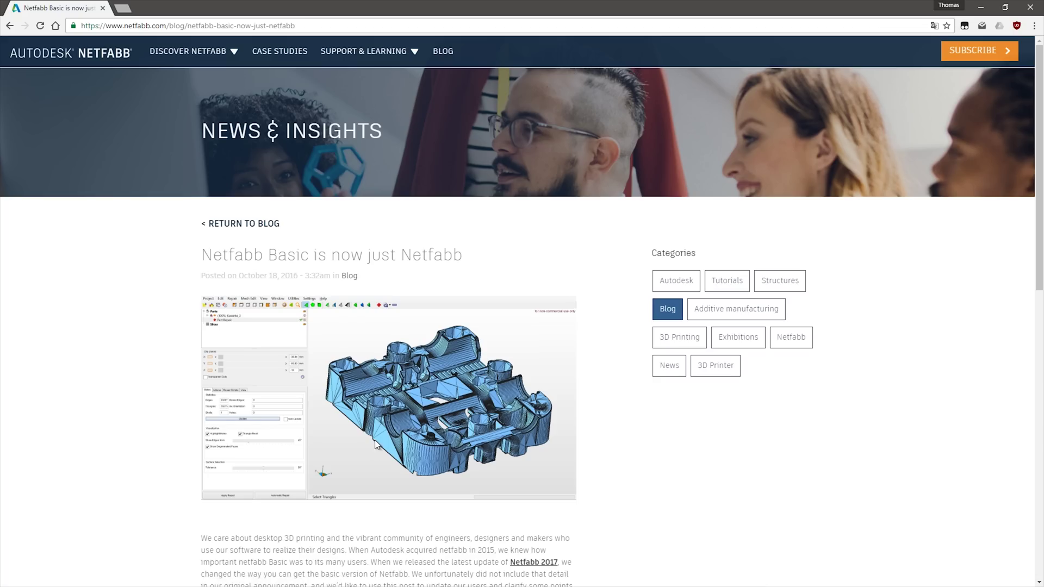
scroll(380, 451, "down", 6)
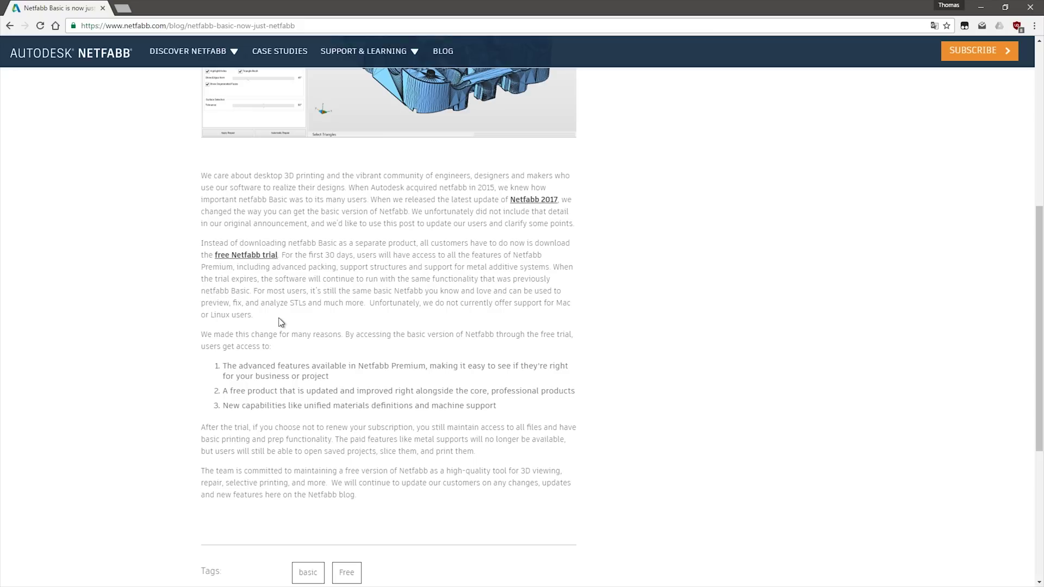
scroll(280, 320, "up", 5)
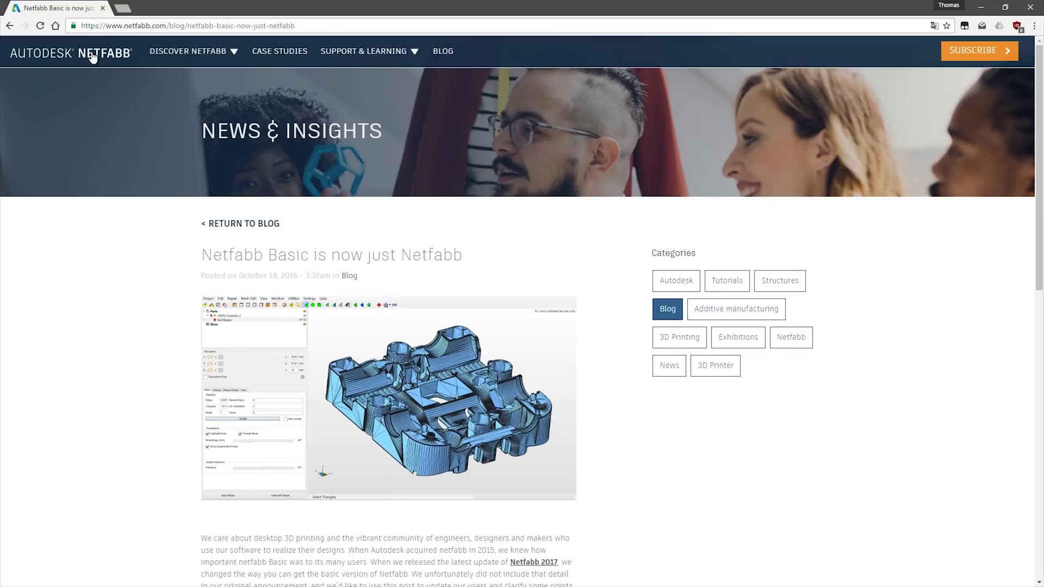
- Return to the Netfabb home page and start the free trial sign-up
key("alt+Left")
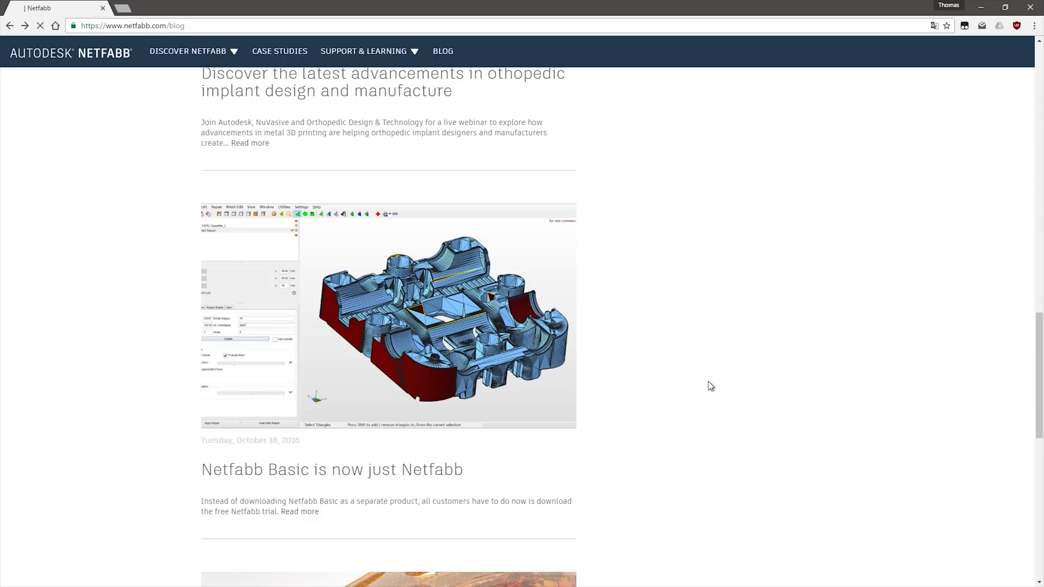
key("alt+Right")
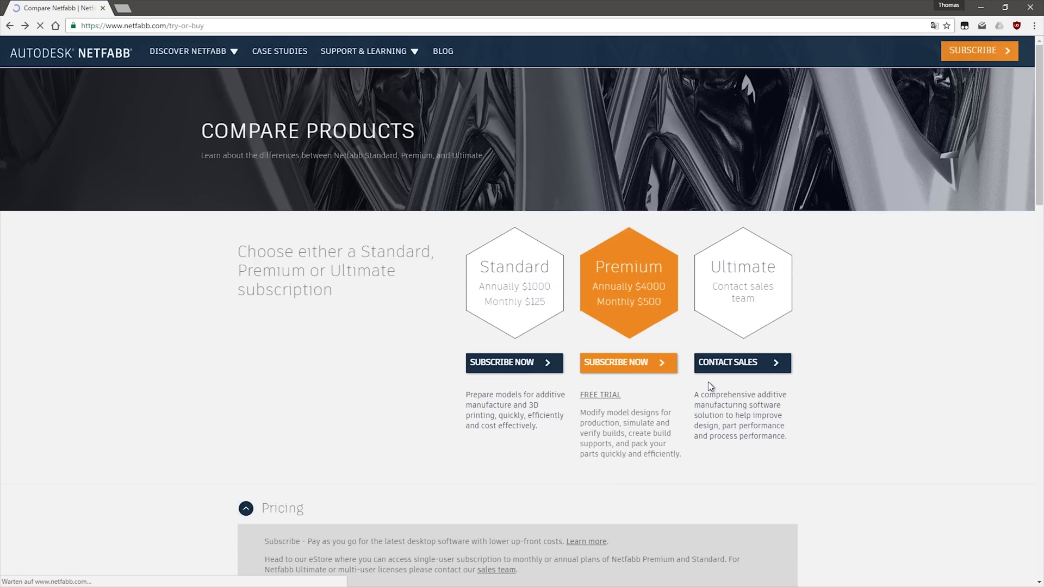
left_click(191, 51)
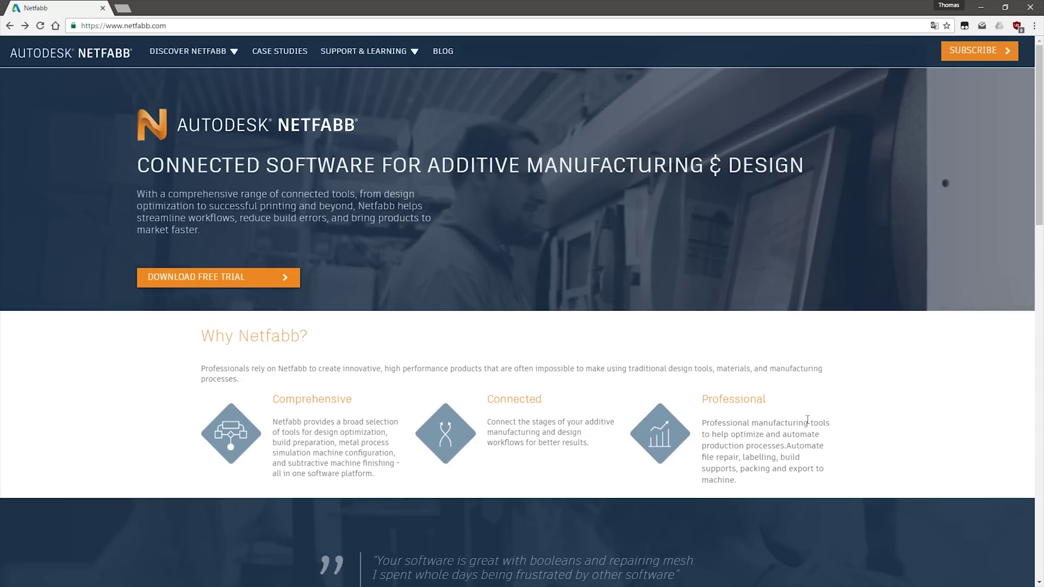
left_click(261, 278)
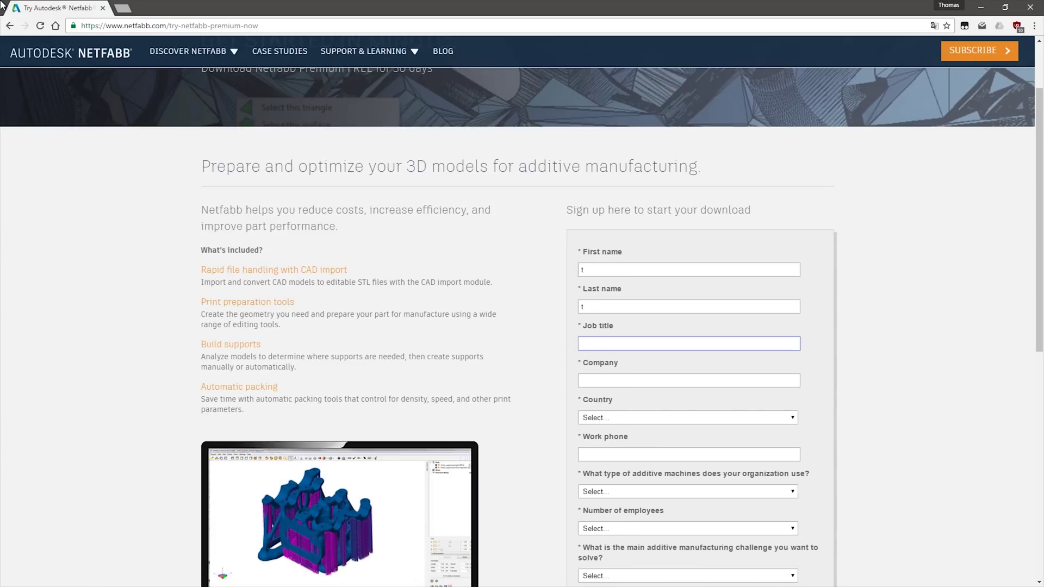
- Fill in phone number, SLS machine type, 1-500 employees, Design for additive manufacture, e-mail; accept privacy and submit
key("Tab")
type("000 000 0000")
key("Tab")
key("s")
key("Tab")
key("1")
key("Tab")
key("d")
key("Tab")
scroll(652, 317, "down", 3)
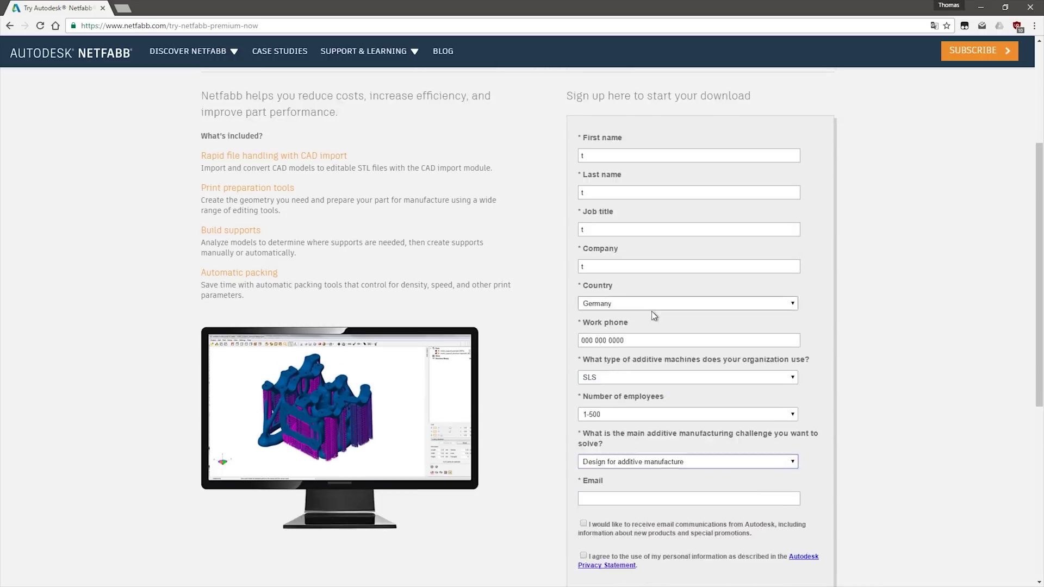
type("t@t.com")
left_click(610, 489)
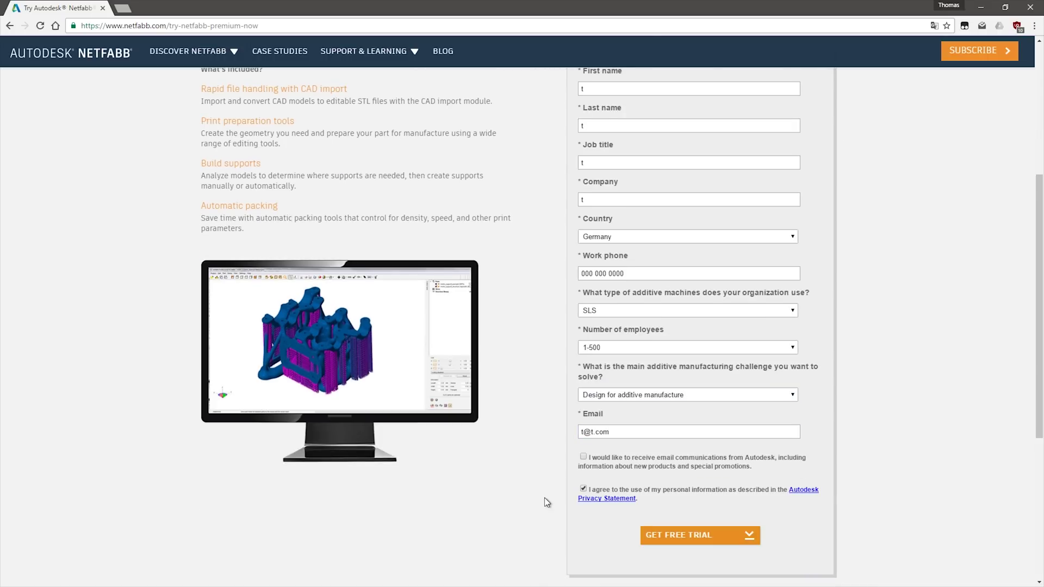
left_click(743, 535)
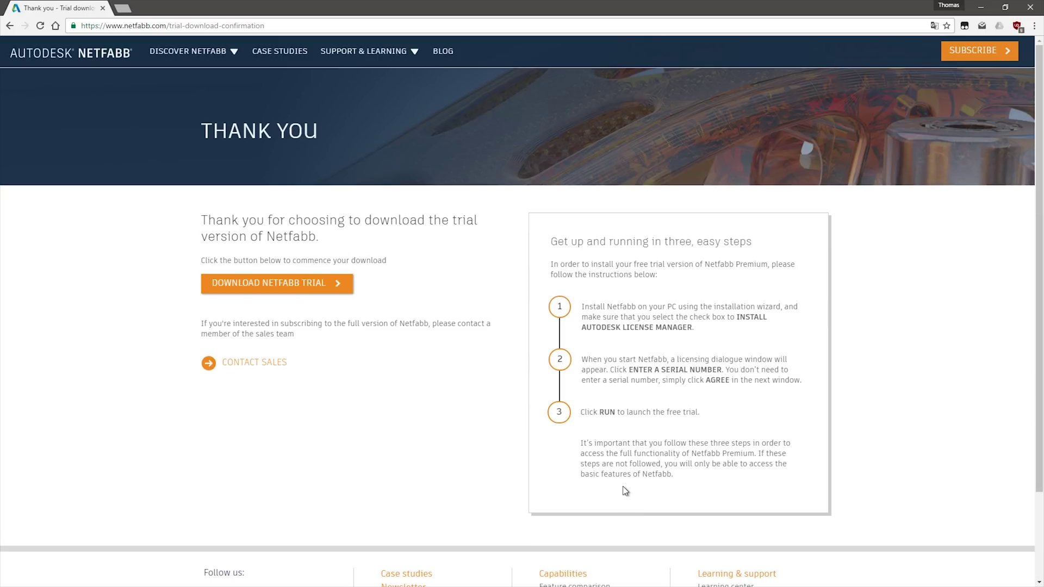
- Download the Netfabb trial installer and run setup through to installation
left_click(278, 284)
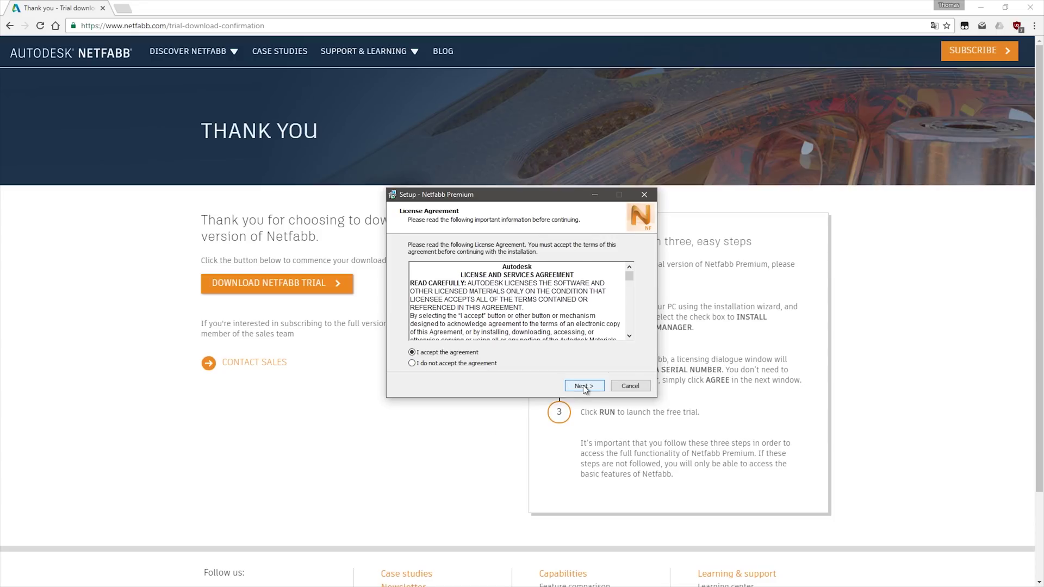
left_click(581, 385)
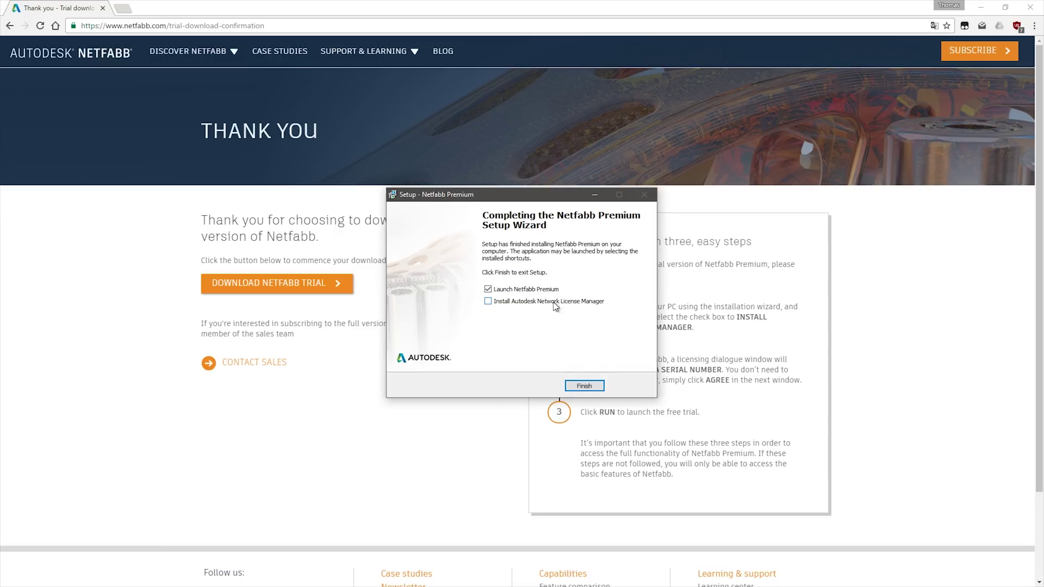
- Launch Netfabb Premium, cancel licensing, and always start the non-licensed version
left_click(579, 385)
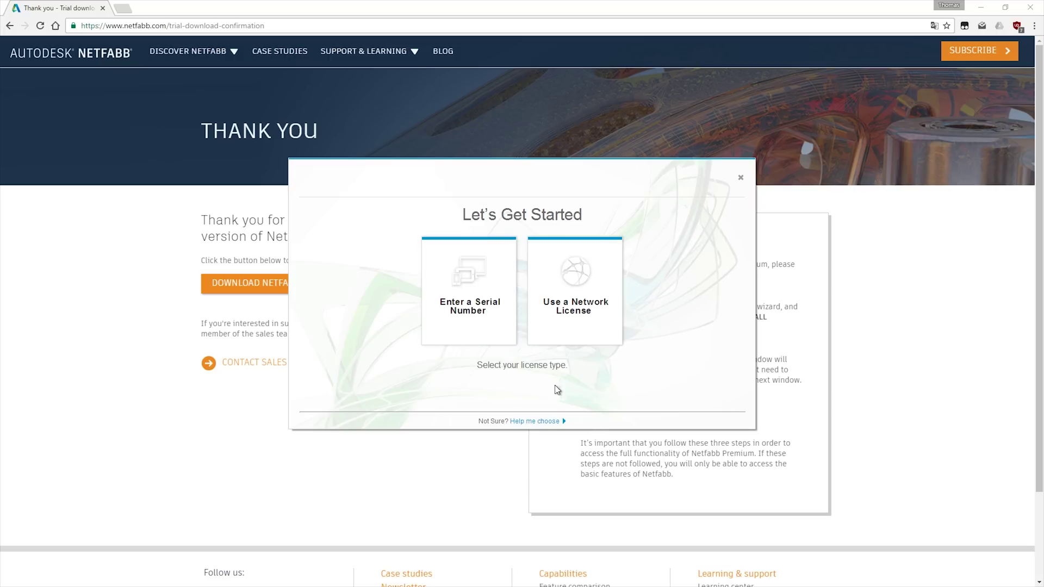
left_click(740, 179)
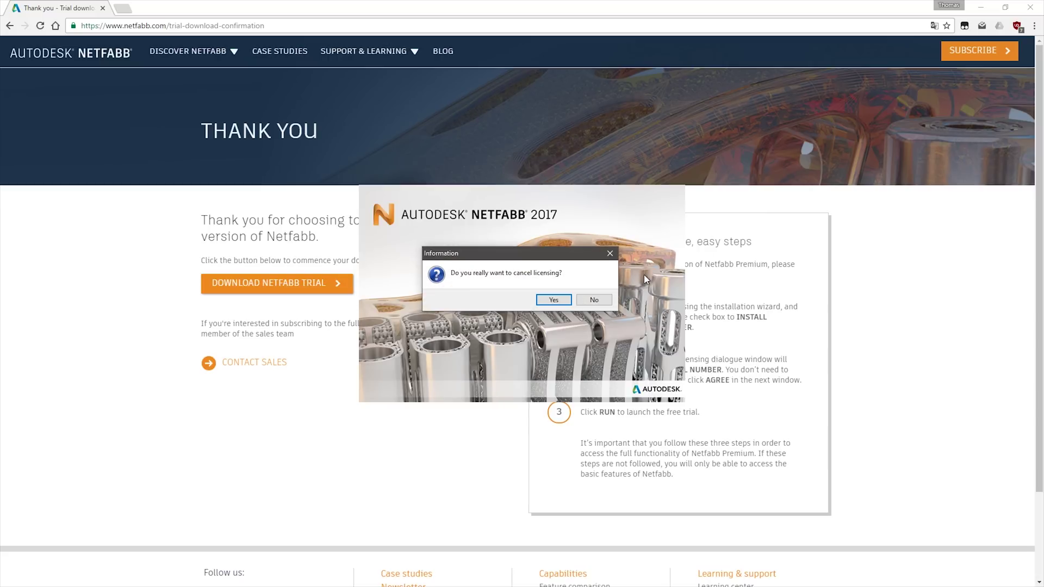
left_click(553, 300)
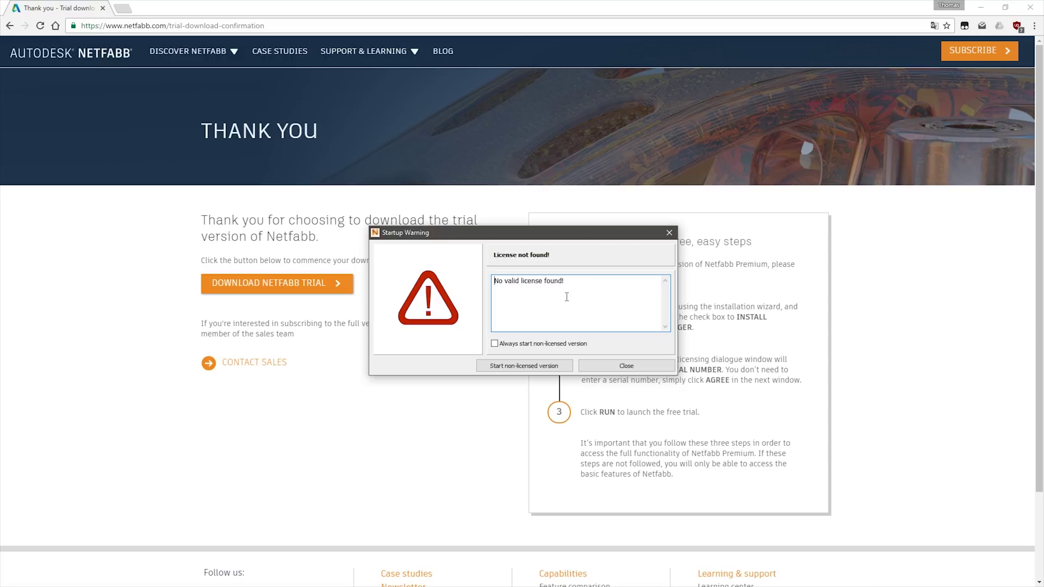
left_click(543, 345)
left_click(554, 368)
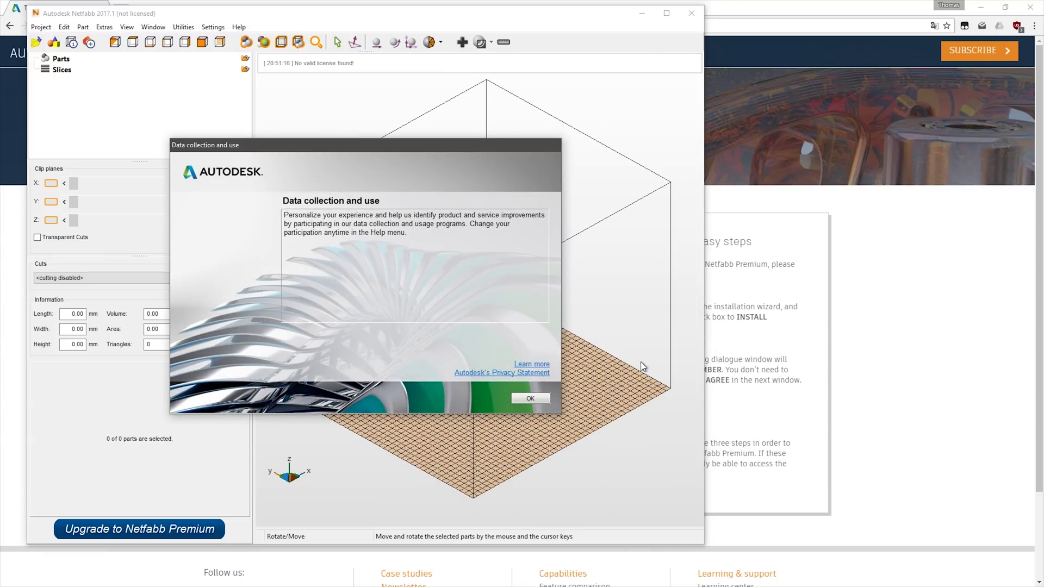
- Dismiss the data collection notice and opt out of analytics via the Help menu
left_click(530, 398)
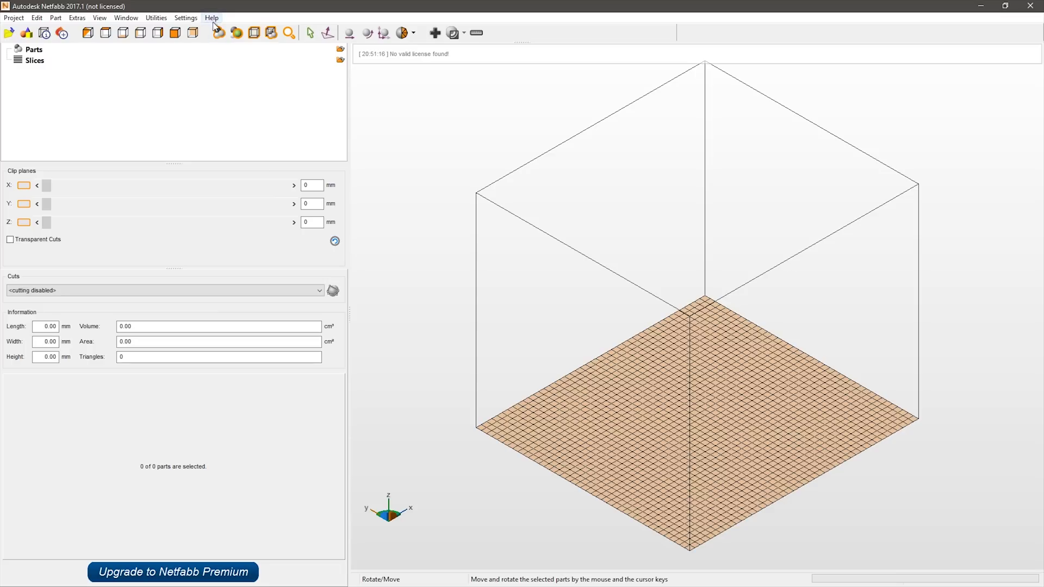
left_click(212, 17)
left_click(242, 76)
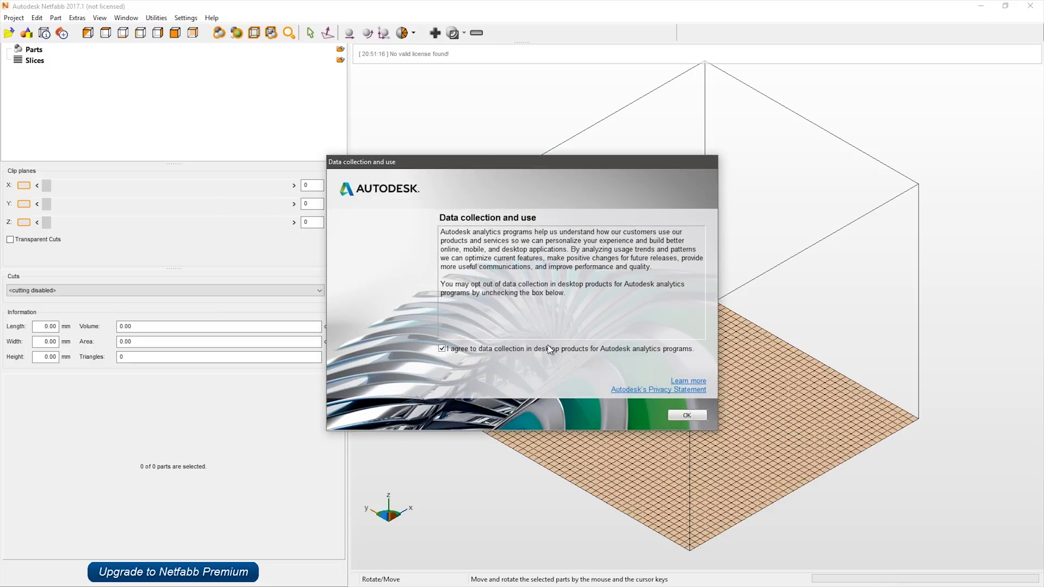
left_click(442, 348)
left_click(687, 414)
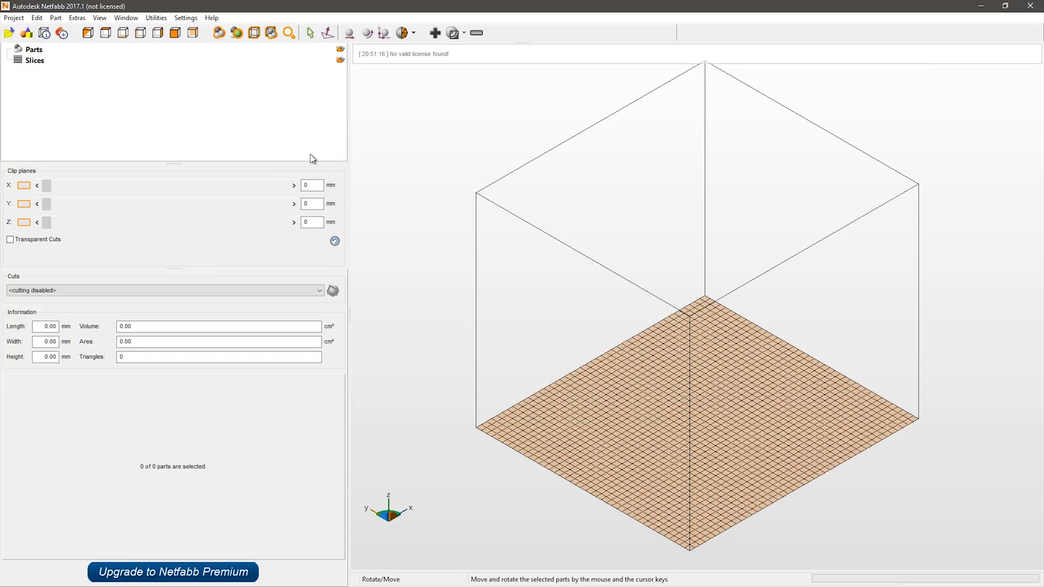
- Clear the license warning from the warnings list
left_click(432, 56)
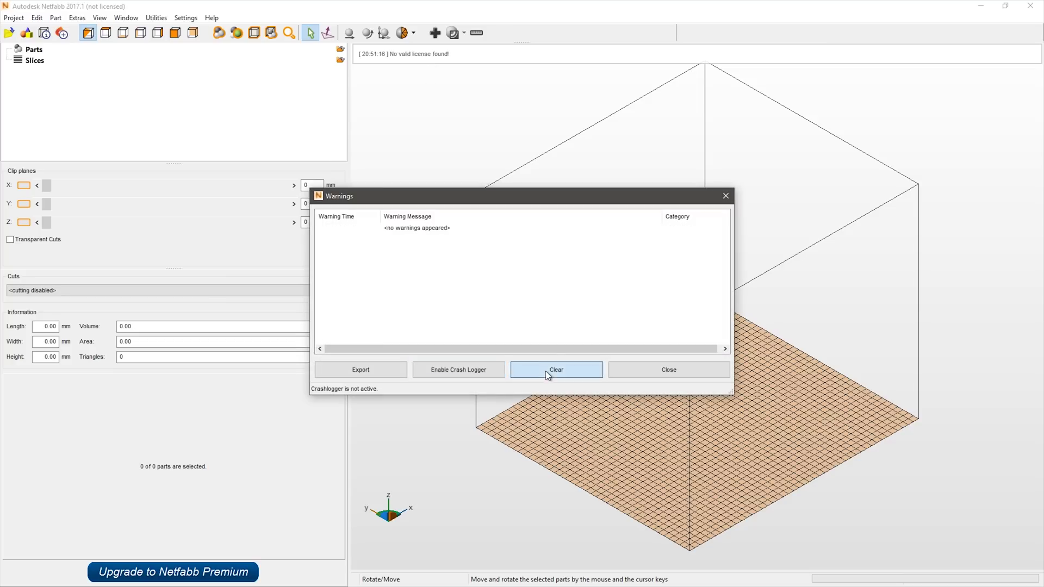
left_click(556, 371)
left_click(665, 372)
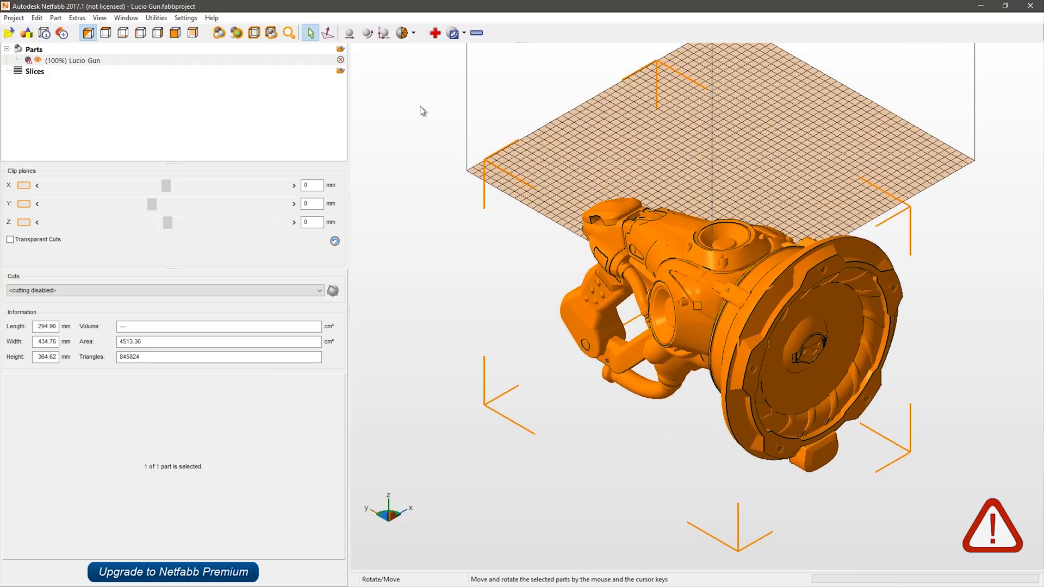
- Run and apply Automatic Repair on the Lucio Gun part, then export it as STL
right_click_drag(663, 324, 642, 294)
left_click(437, 34)
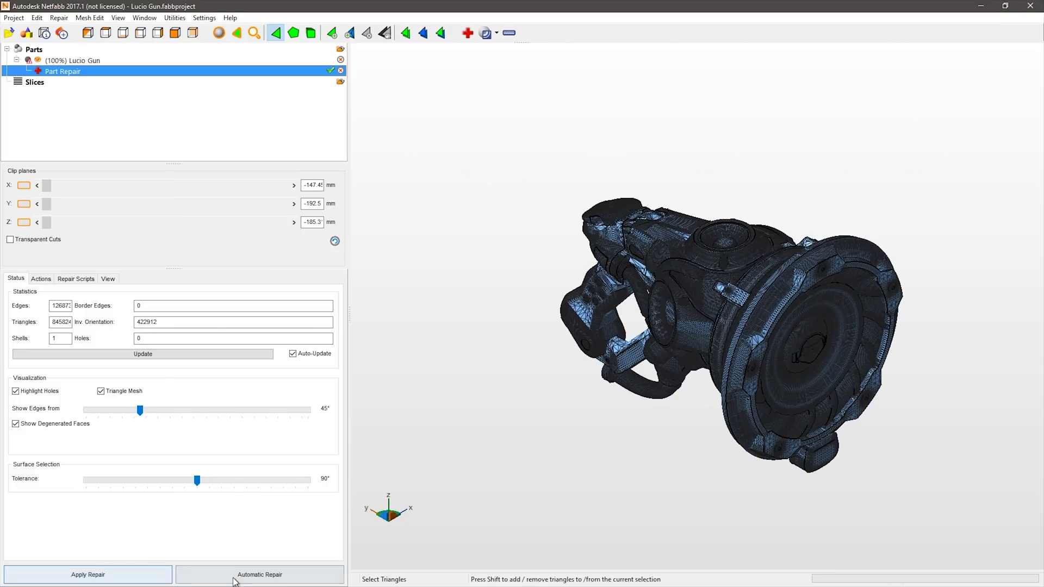
left_click(259, 575)
left_click(57, 18)
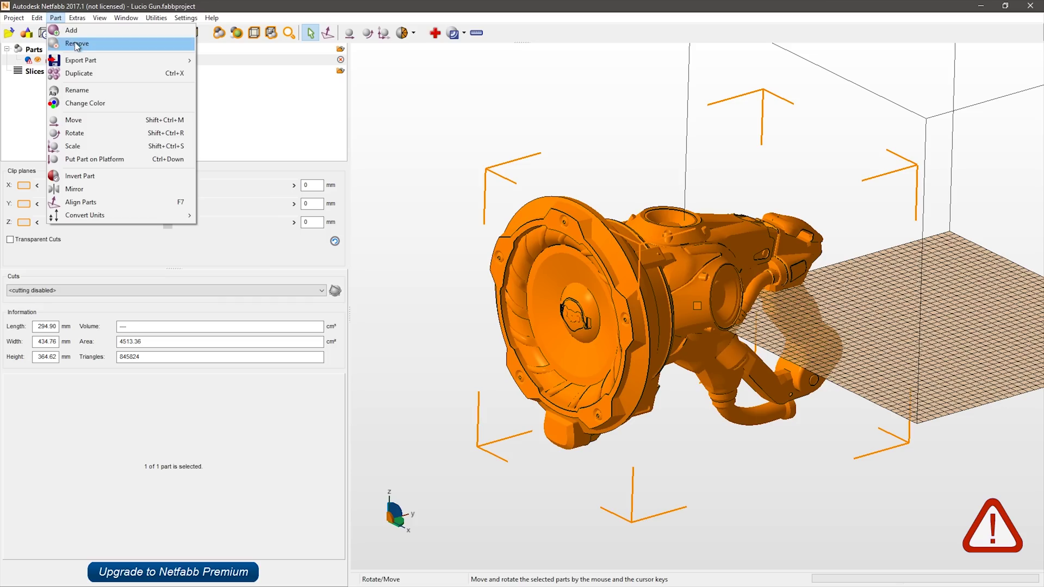
mouse_move(84, 61)
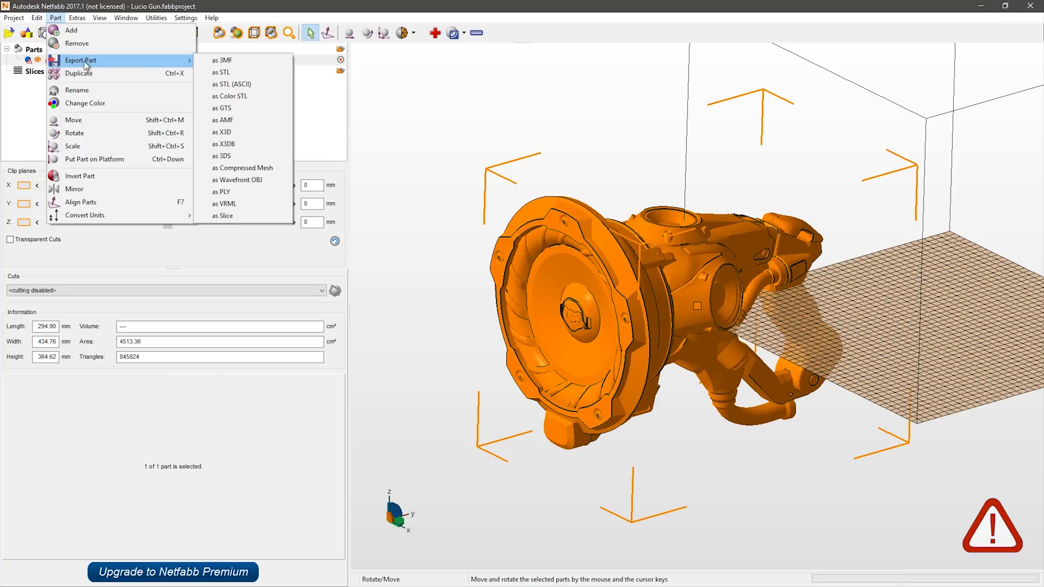
left_click(274, 74)
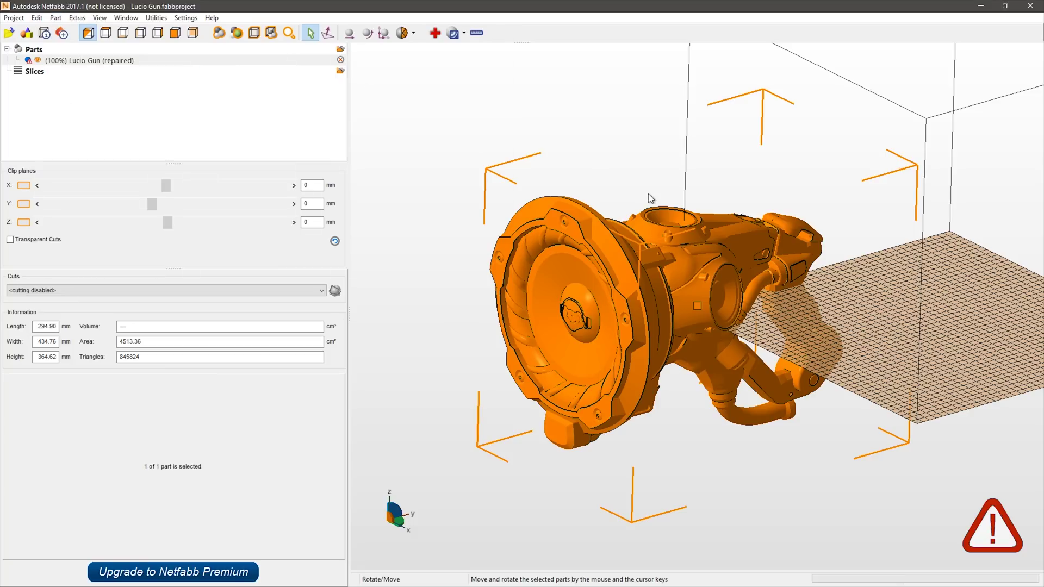